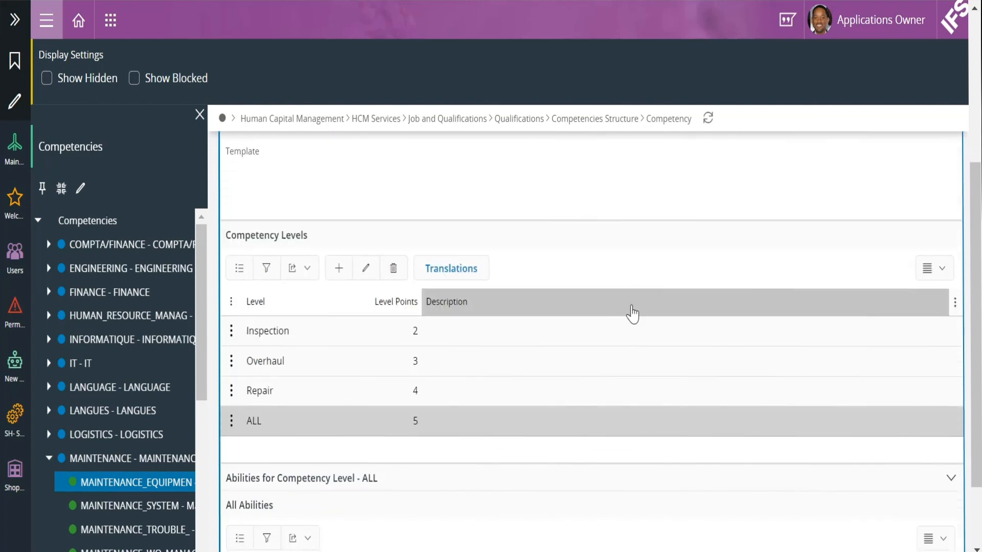
scroll(657, 317, down, 2)
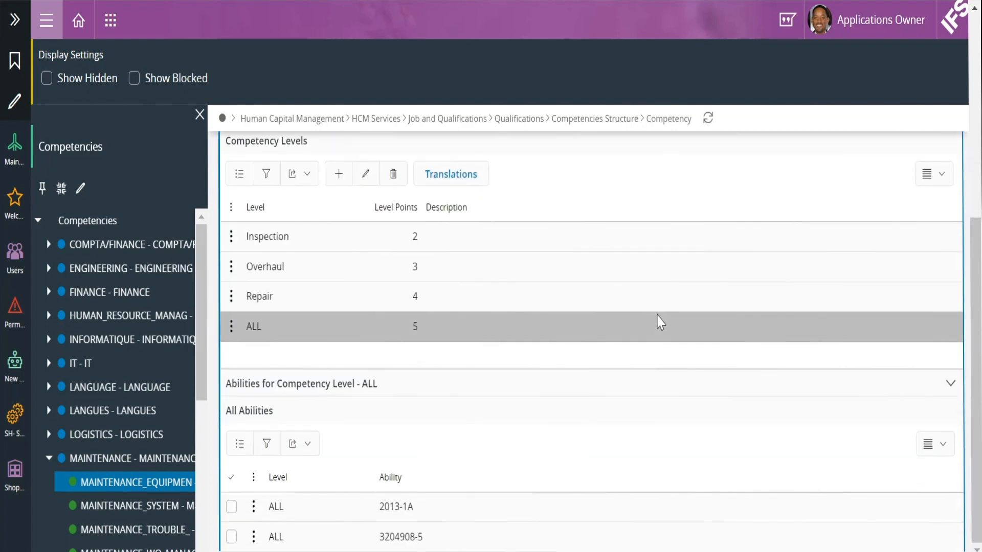
Step: Review the Levels of competency MAINTENANCE_EQUIPMEN, then show the persons assigned to it
scroll(661, 380, up, 2)
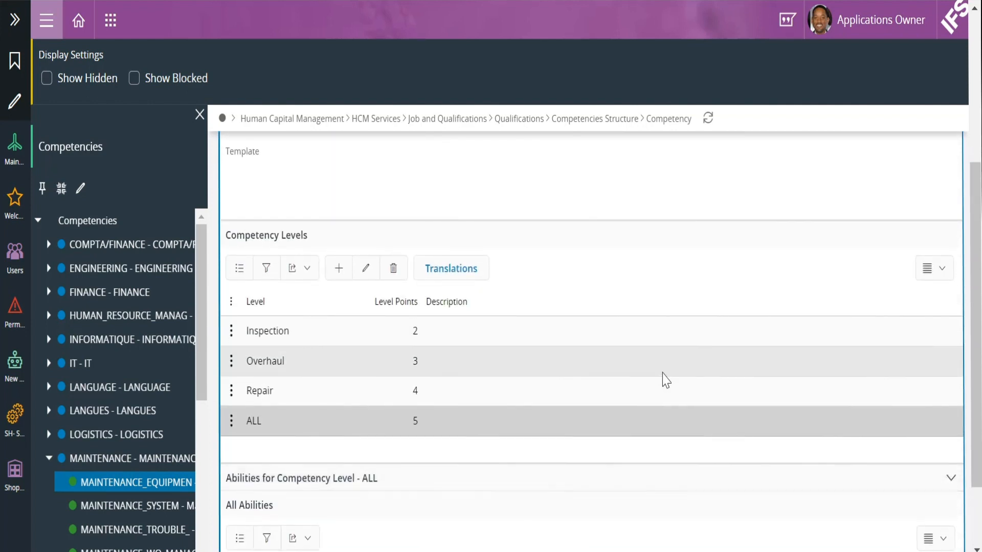
scroll(581, 374, down, 2)
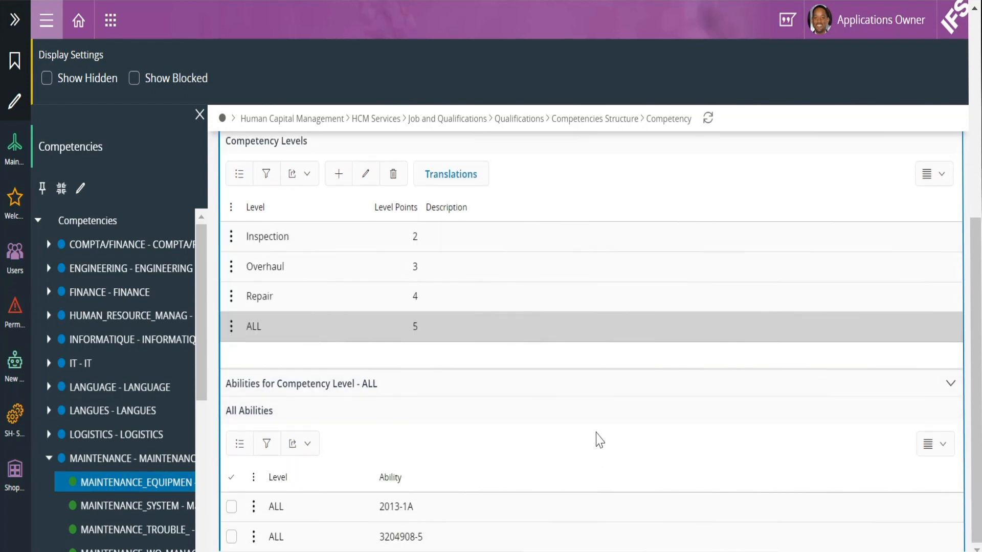
scroll(600, 440, up, 4)
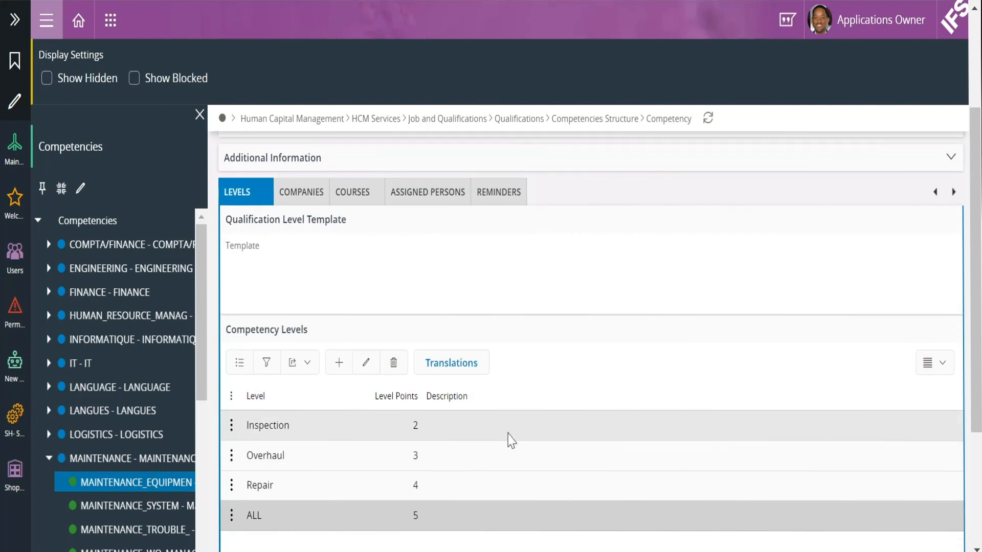
scroll(486, 437, down, 2)
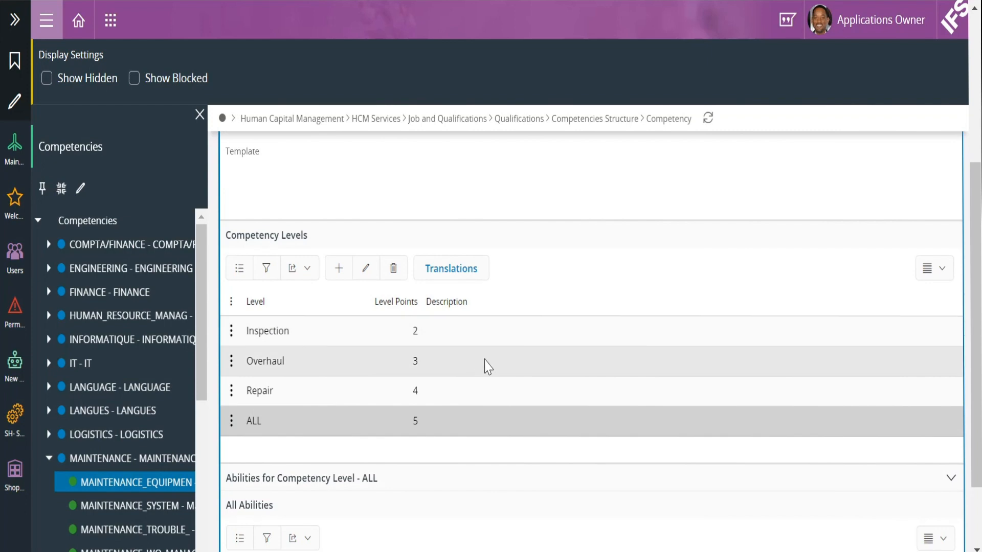
scroll(486, 371, down, 2)
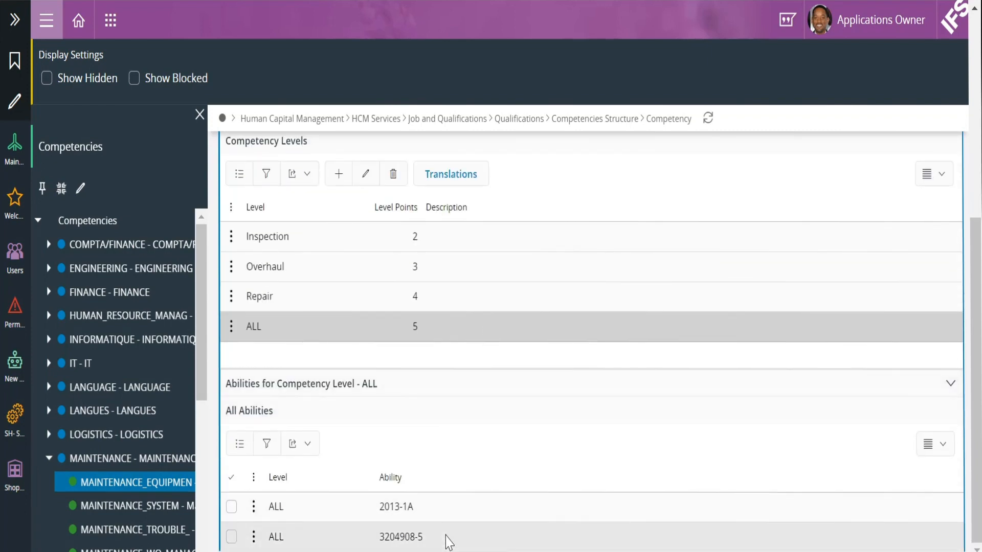
scroll(534, 445, up, 6)
click(433, 291)
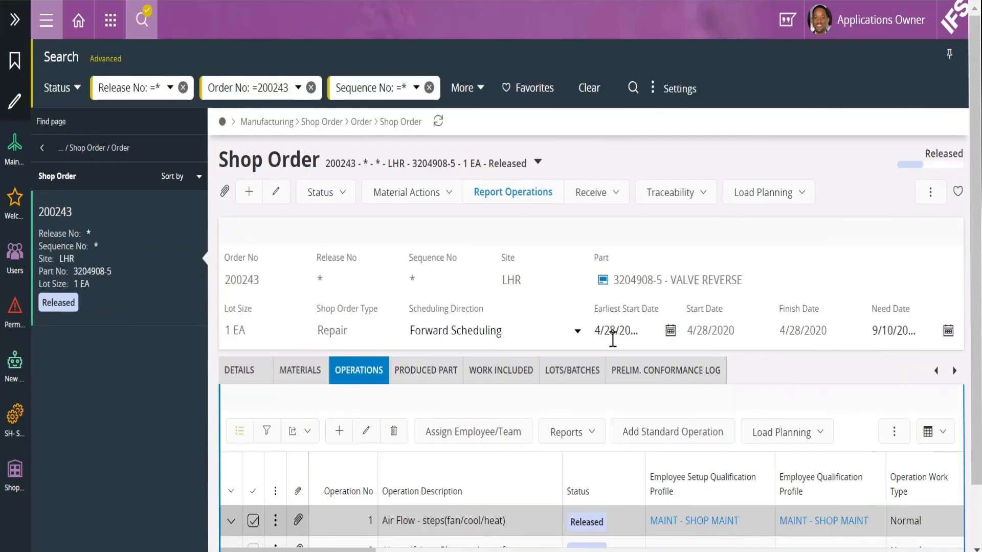
Step: Scroll the Operations tab of shop order 200243 to see both operations and their qualification profiles
scroll(532, 337, down, 2)
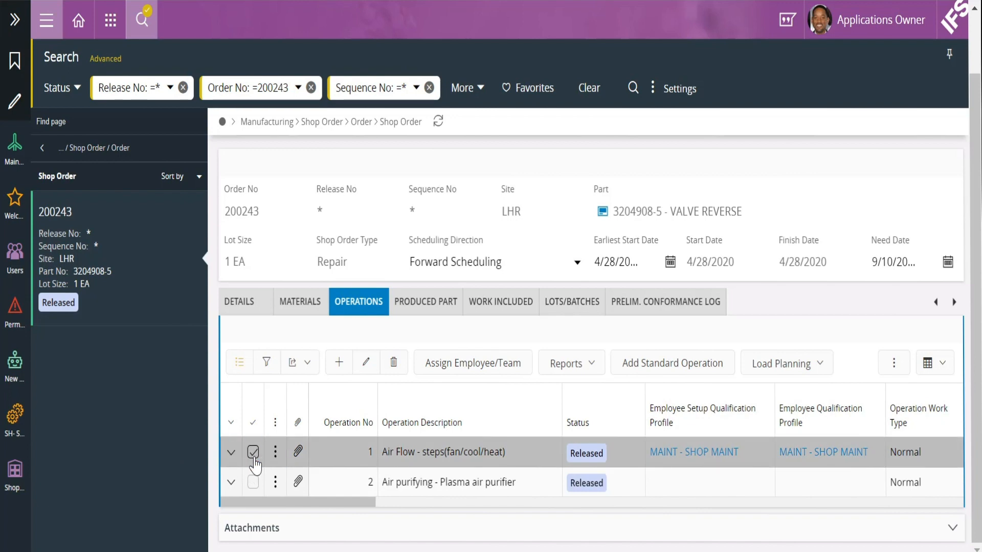
Step: Assign the first shop technician to setup and run on operation 1
click(436, 376)
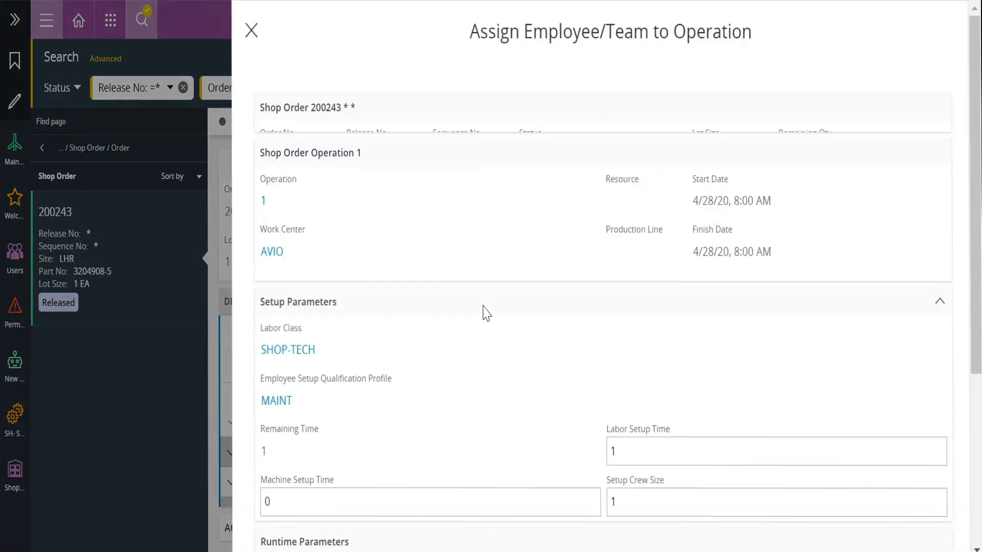
scroll(480, 319, down, 3)
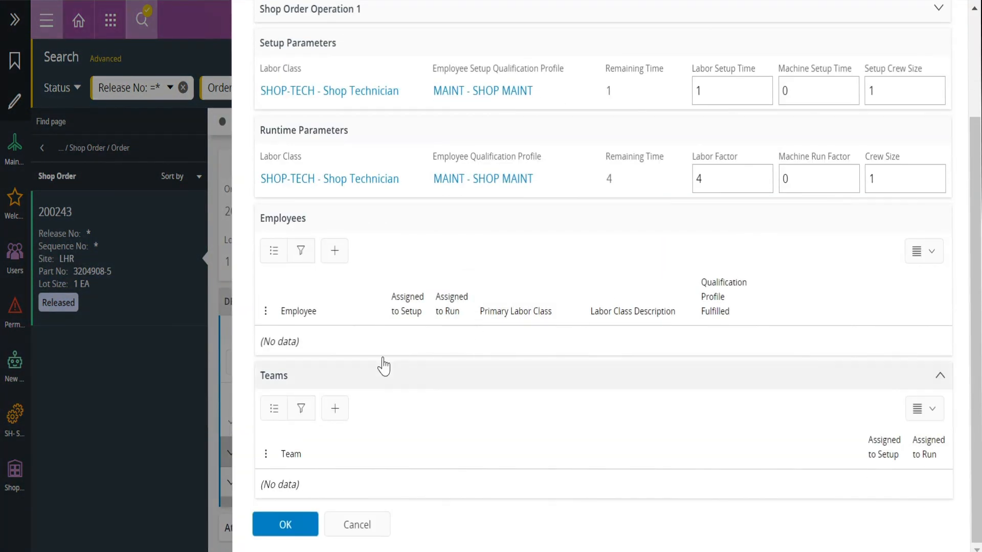
click(334, 254)
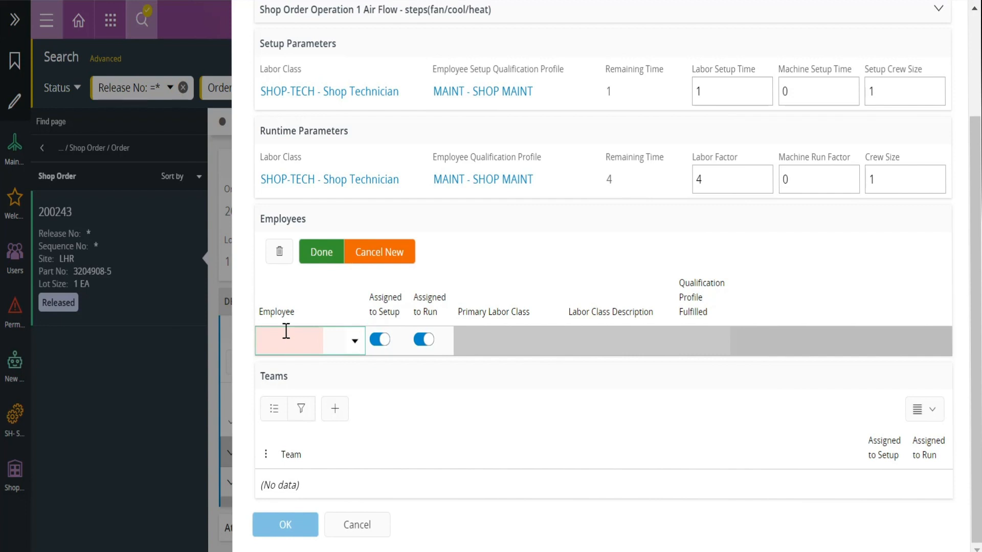
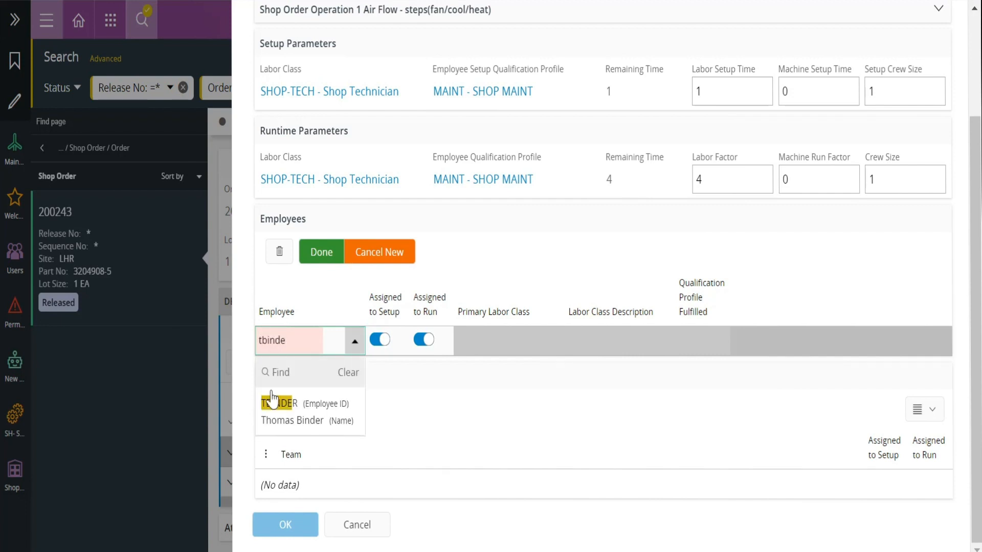
click(319, 411)
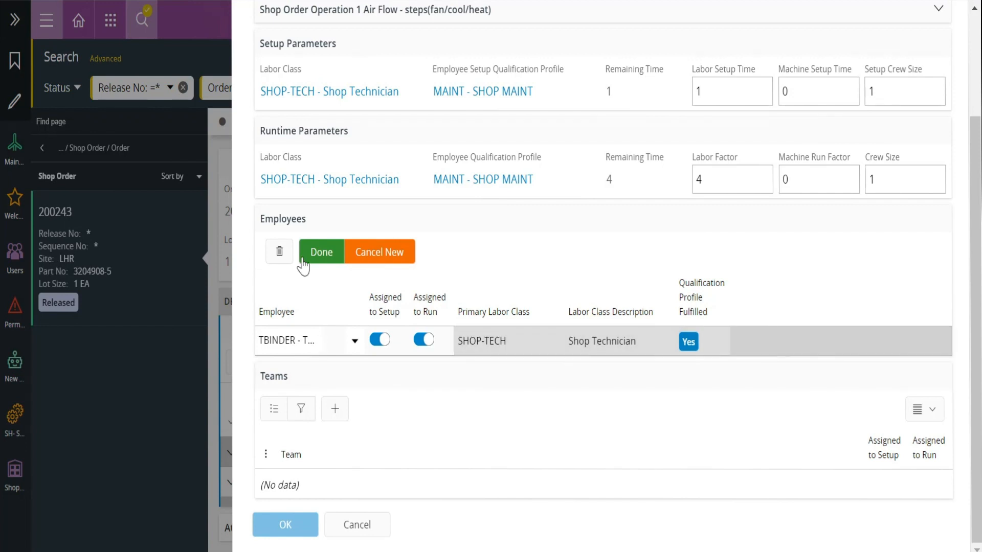
click(314, 259)
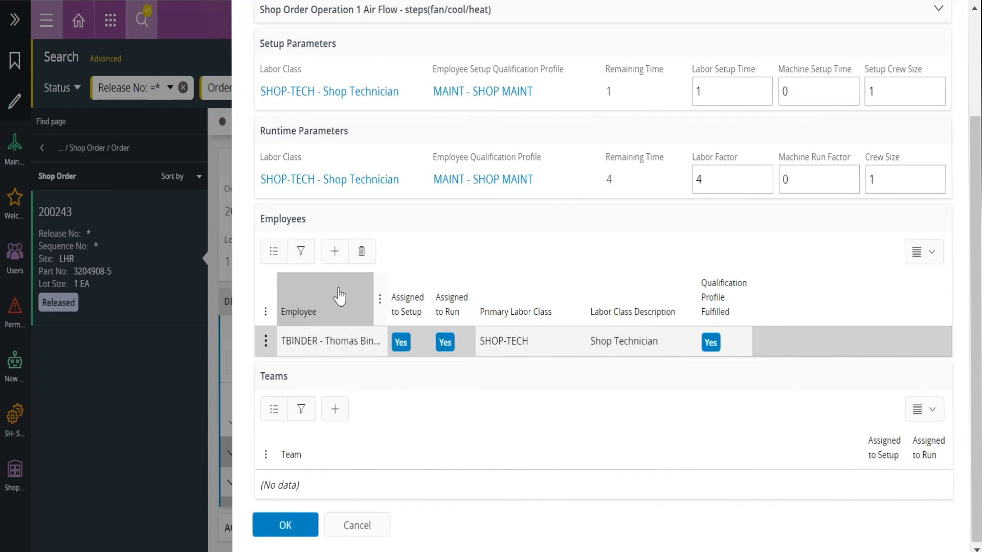
Step: Add a second shop technician to operation 1's setup and run assignments
click(333, 258)
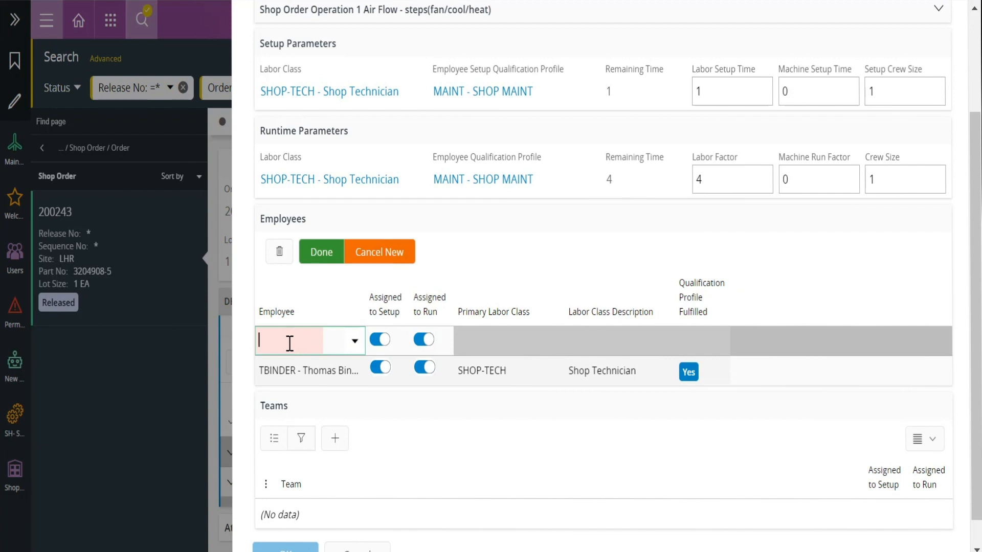
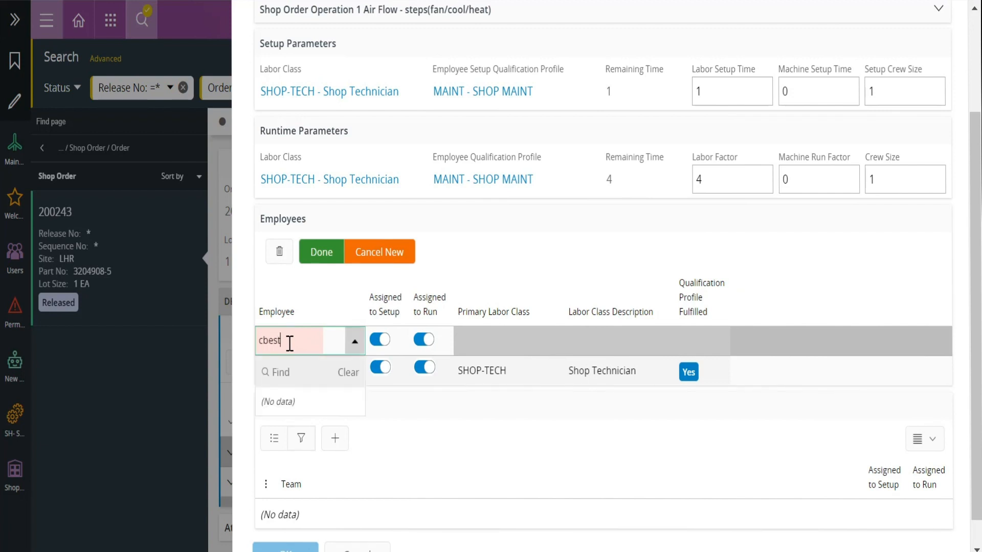
click(311, 412)
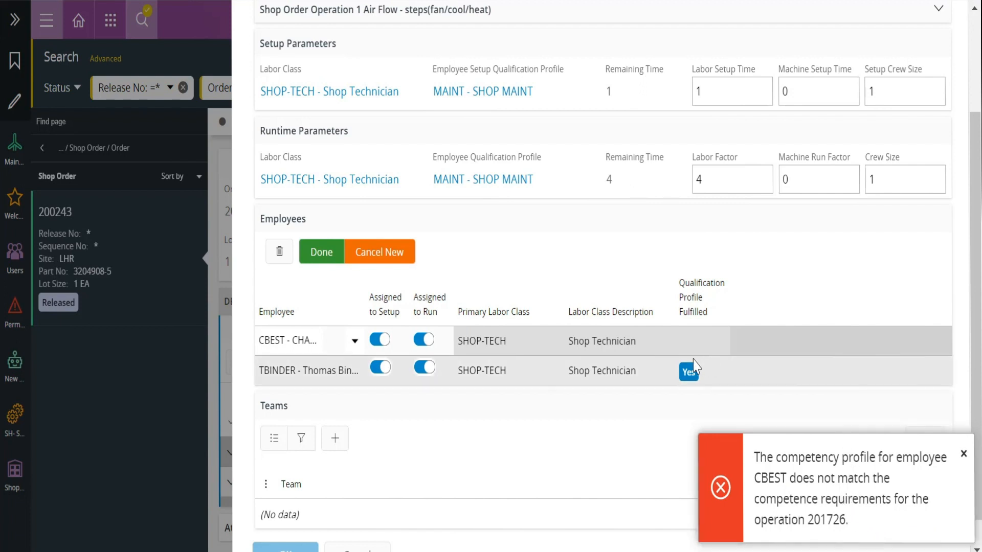
click(321, 253)
scroll(329, 409, down, 1)
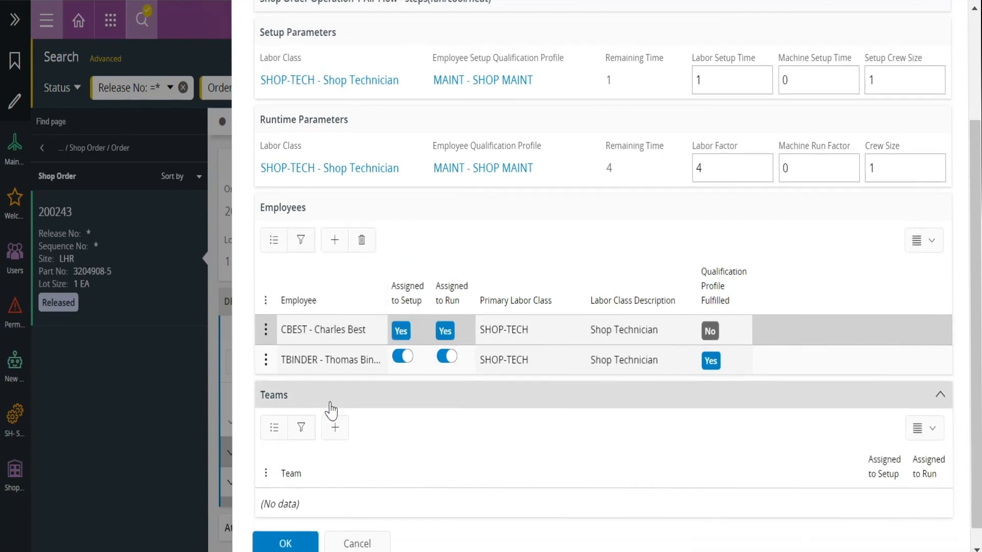
Step: Confirm operation 1's assignments, then assign a shop technician to setup and run on operation 2
click(297, 529)
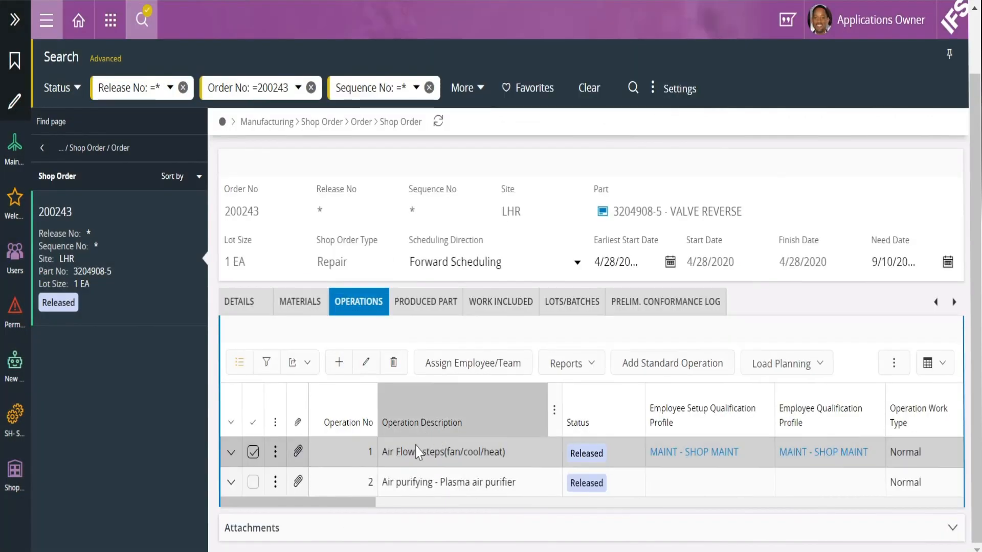
click(253, 455)
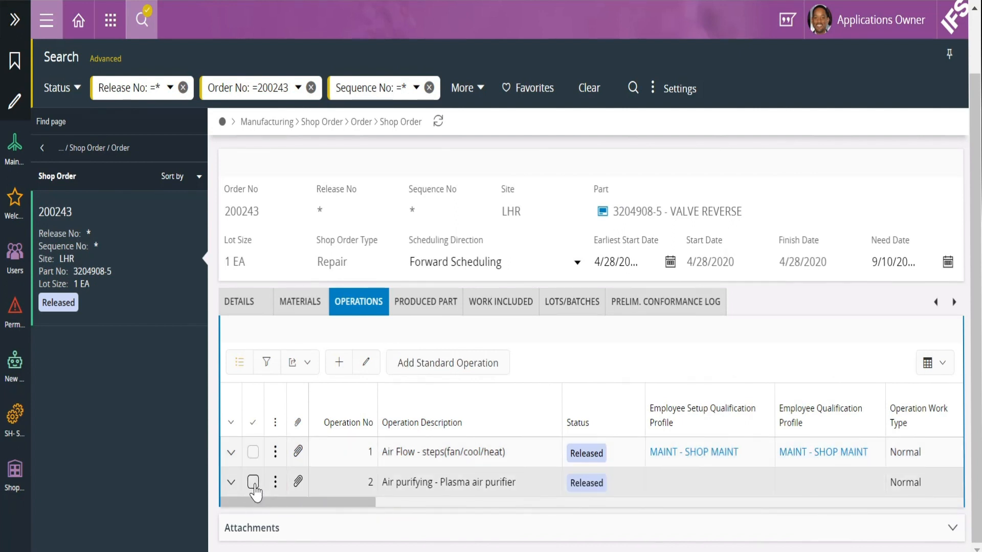
click(253, 482)
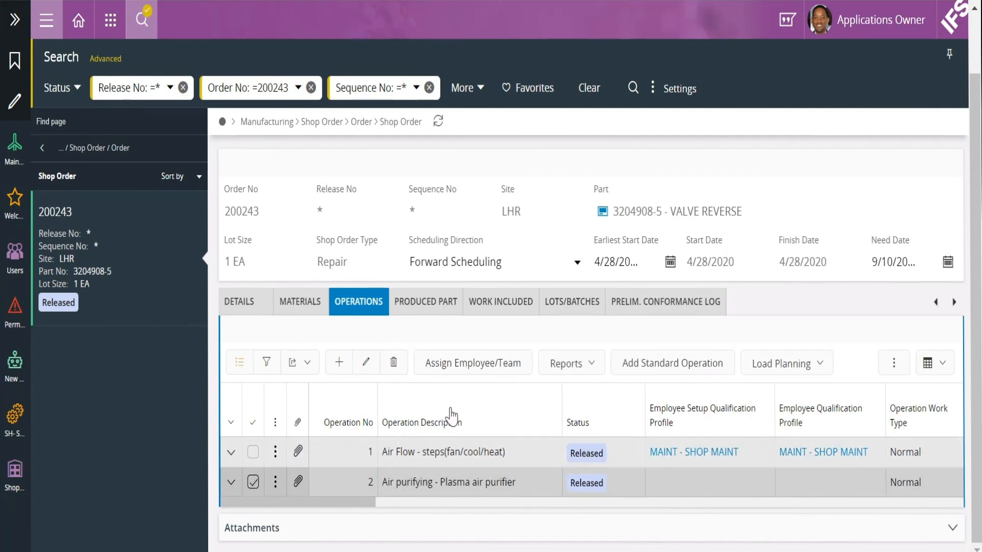
click(468, 362)
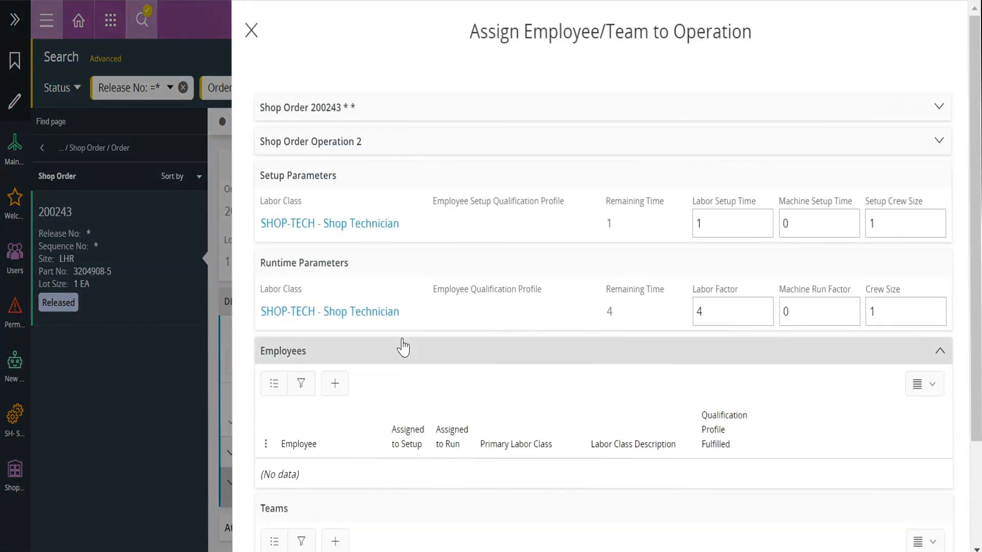
click(333, 391)
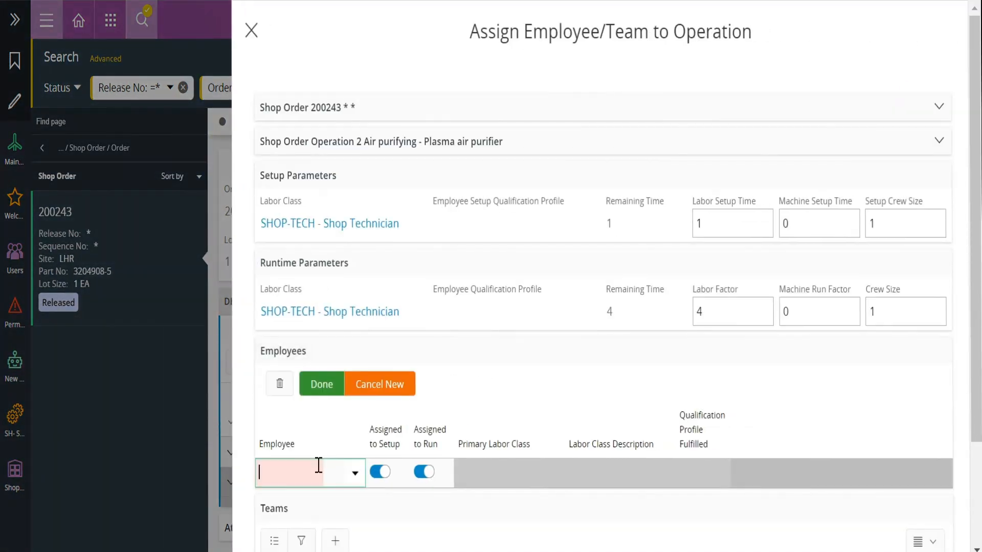
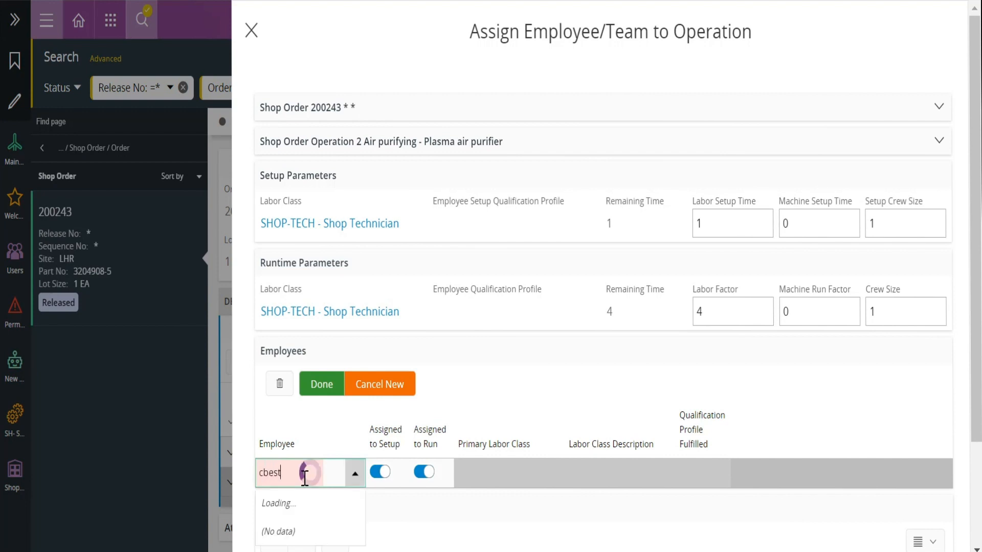
click(296, 437)
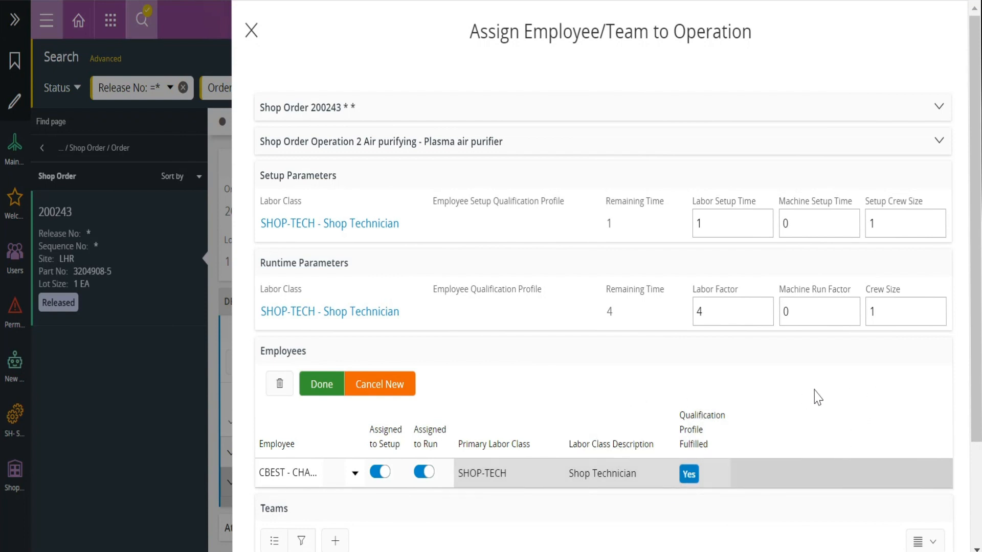
click(326, 389)
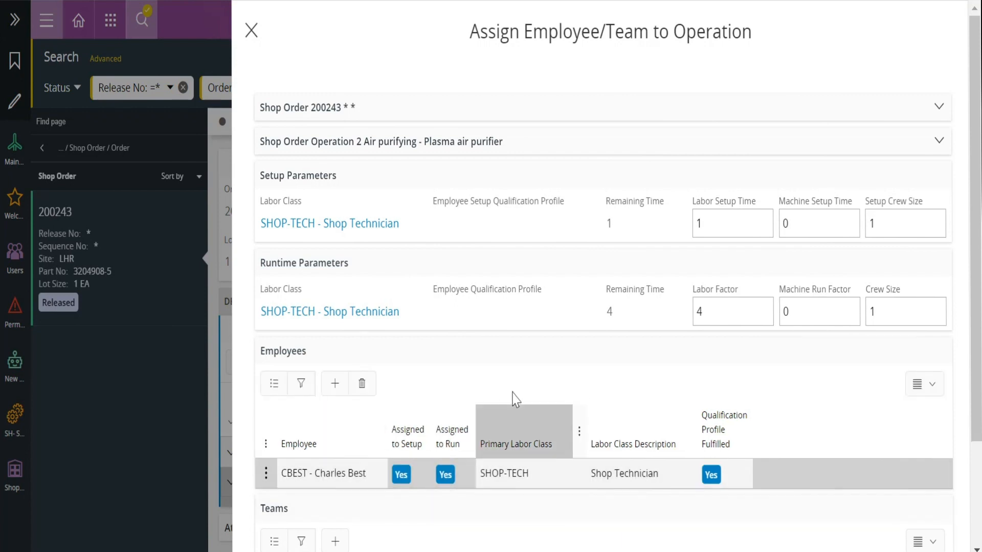
scroll(306, 524, down, 3)
click(285, 527)
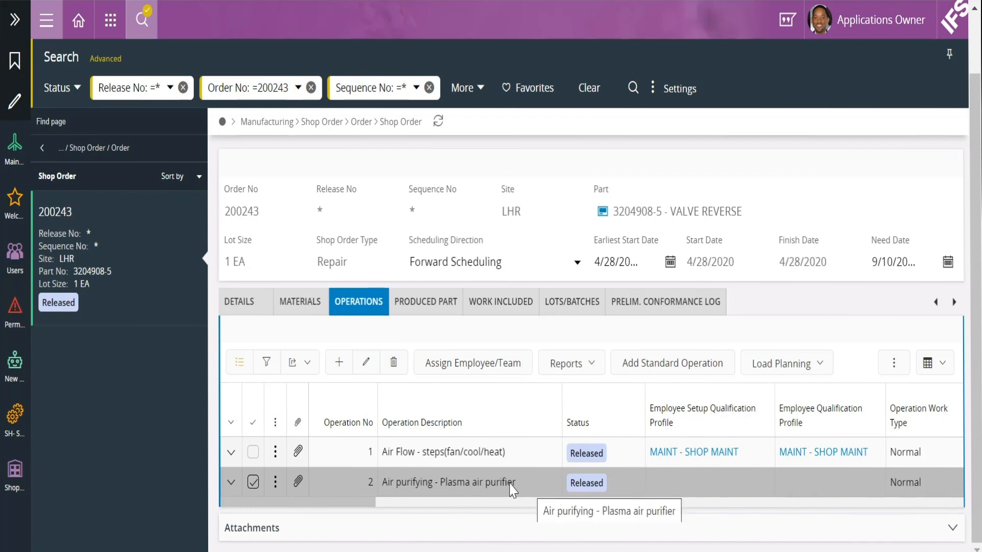
Step: In the Shop Floor Workbench dispatch list, start production on operation 2 and run it in parallel
mouse_move(241, 551)
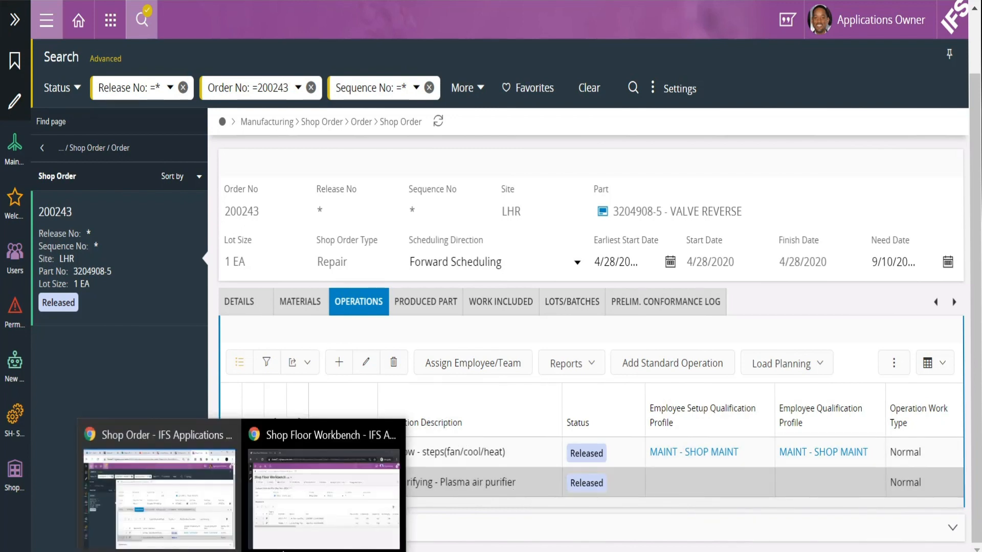
click(313, 527)
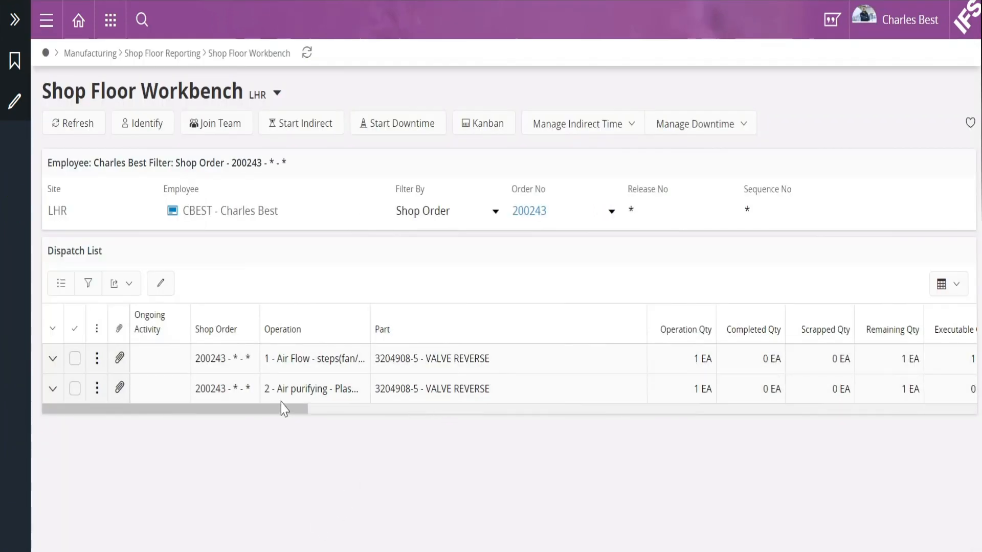
click(75, 393)
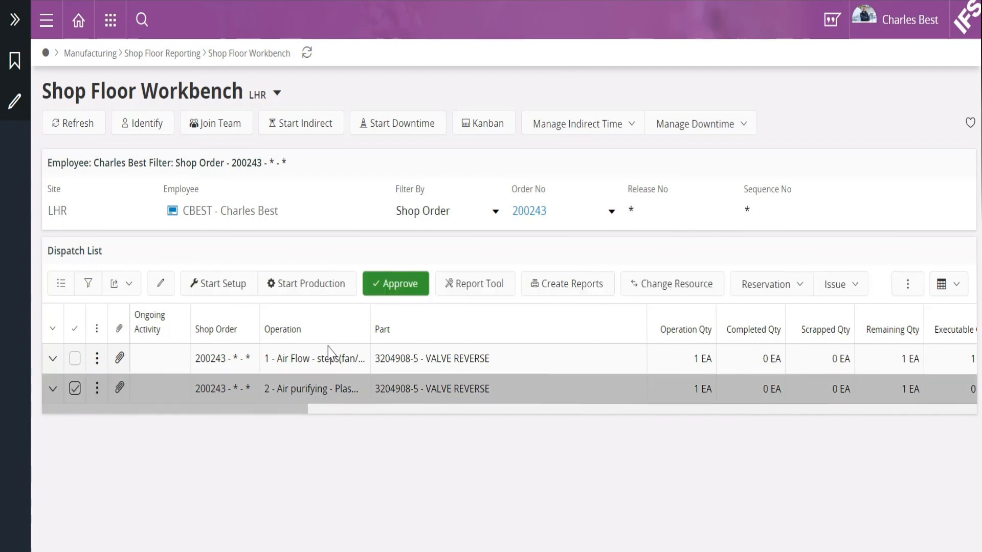
click(311, 287)
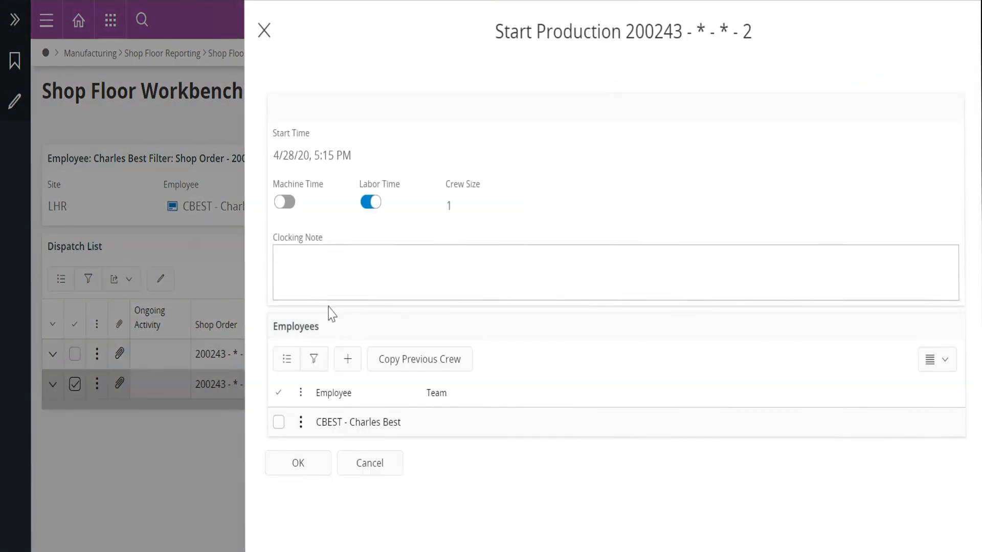
click(304, 465)
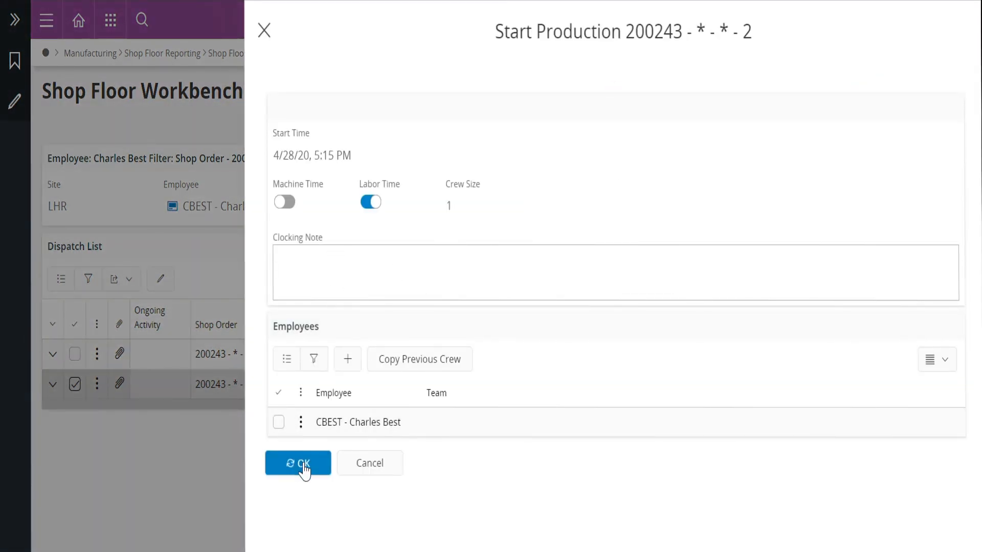
click(526, 232)
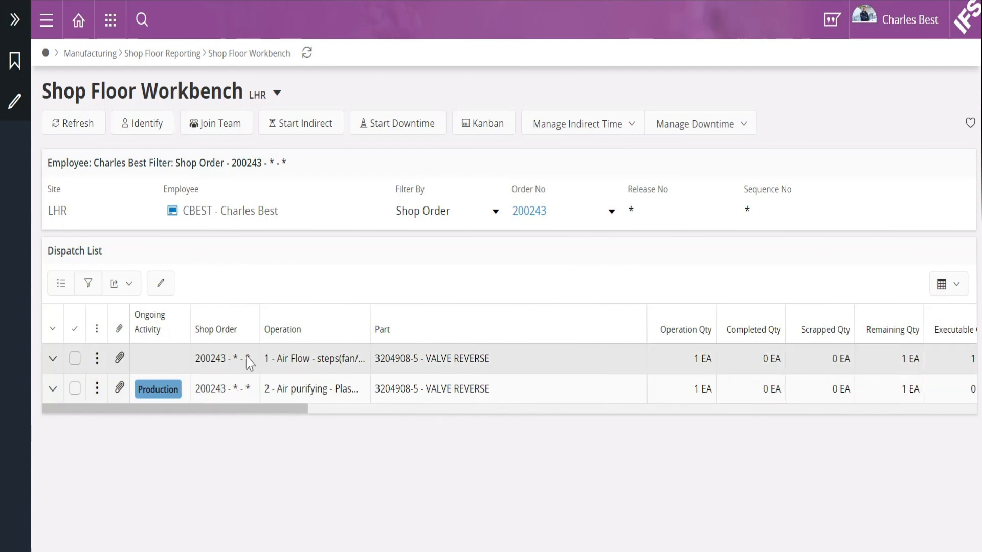
click(74, 359)
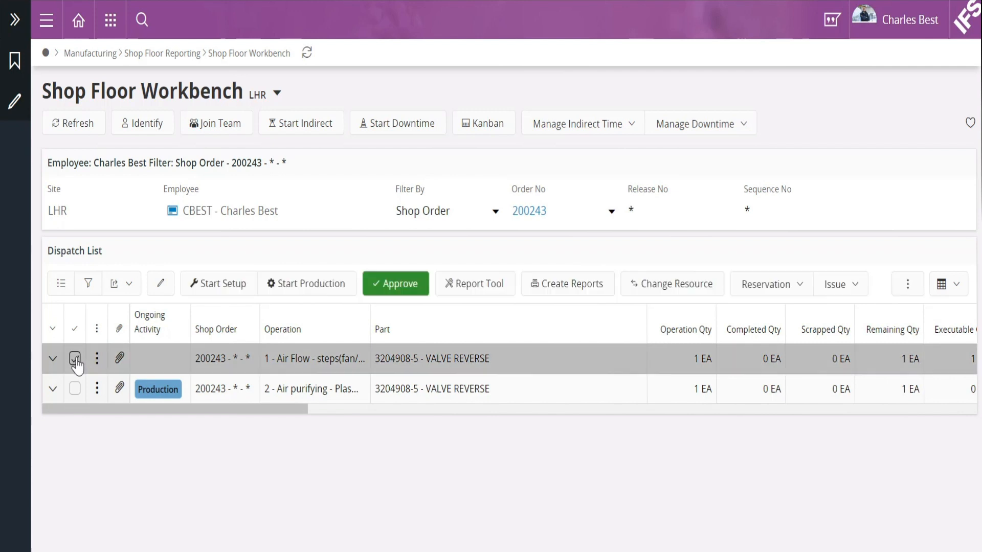
click(307, 286)
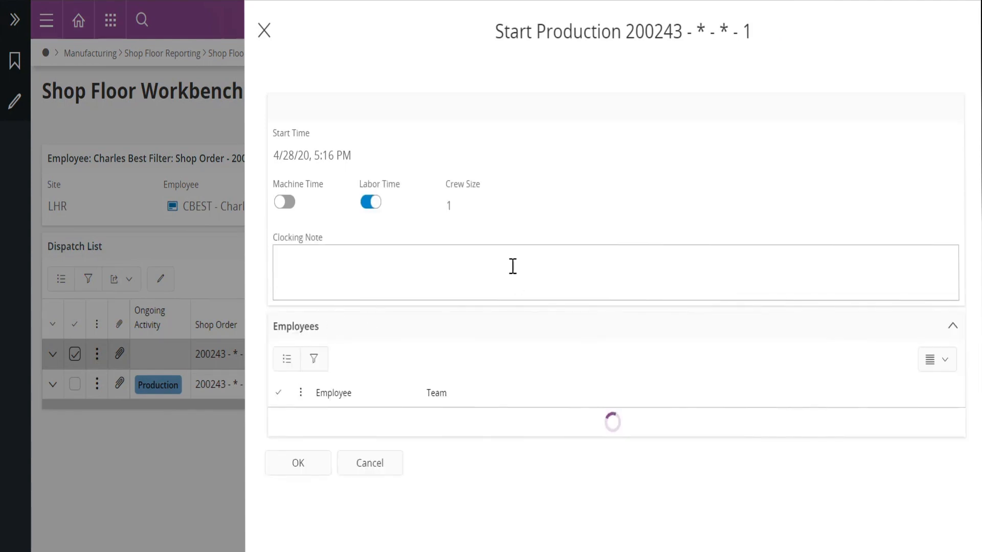
click(304, 466)
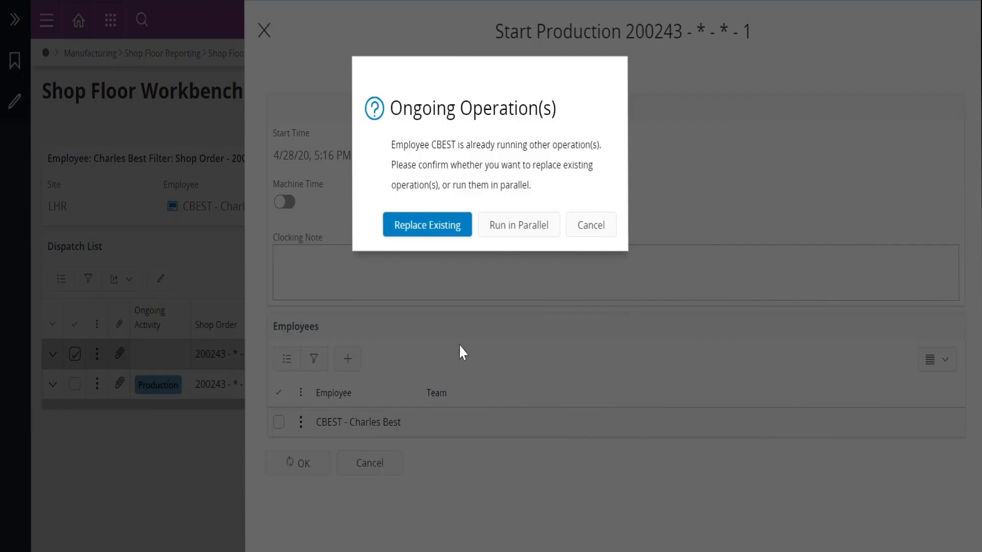
click(522, 229)
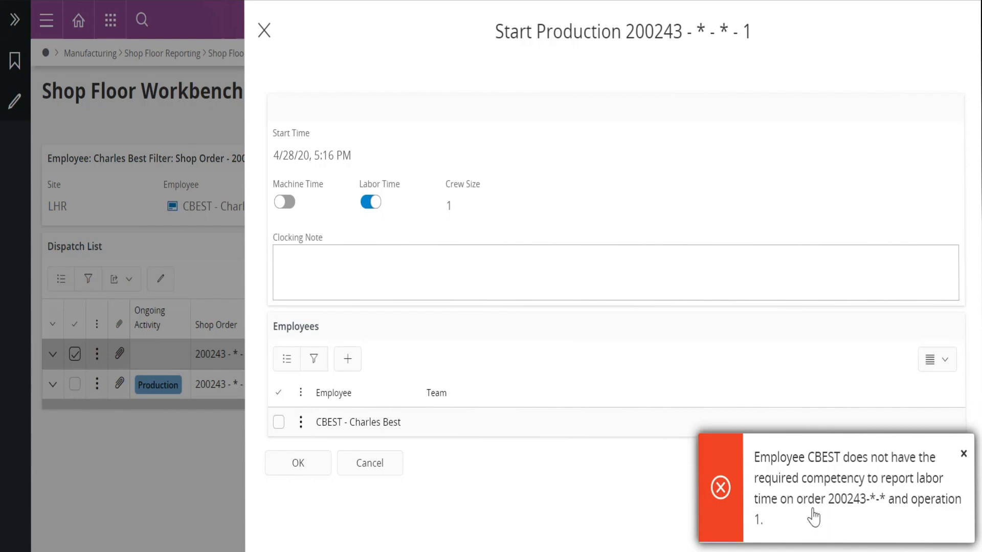
click(964, 455)
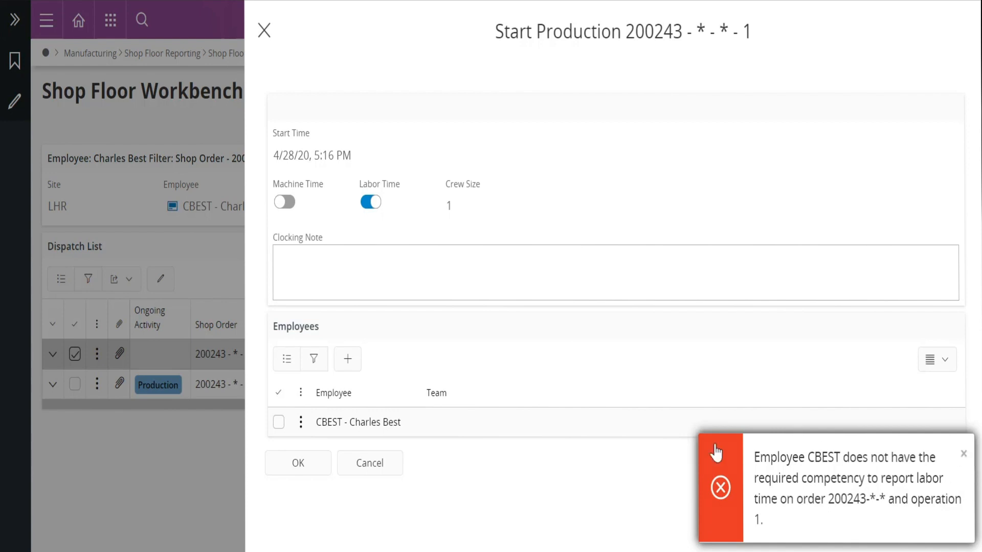
click(383, 466)
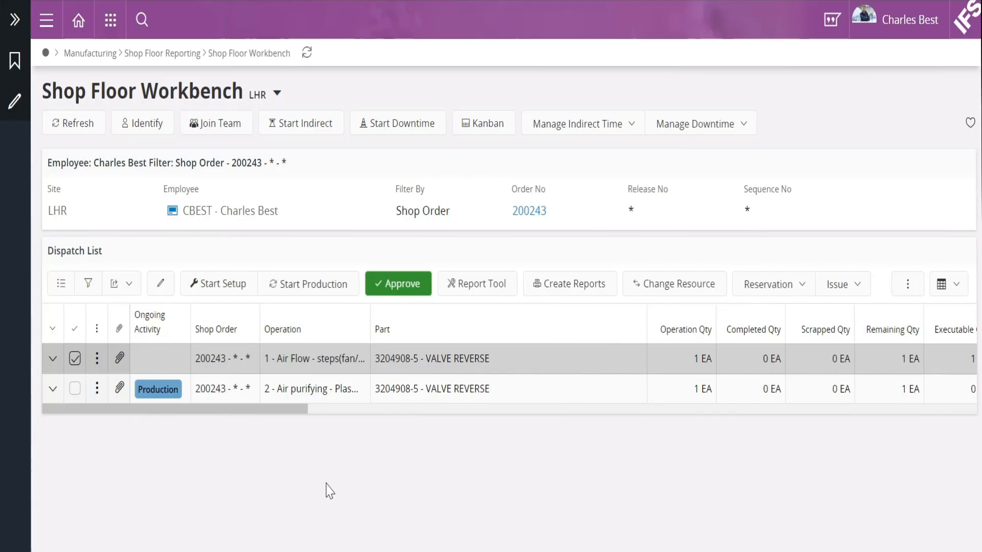
mouse_move(243, 532)
click(196, 503)
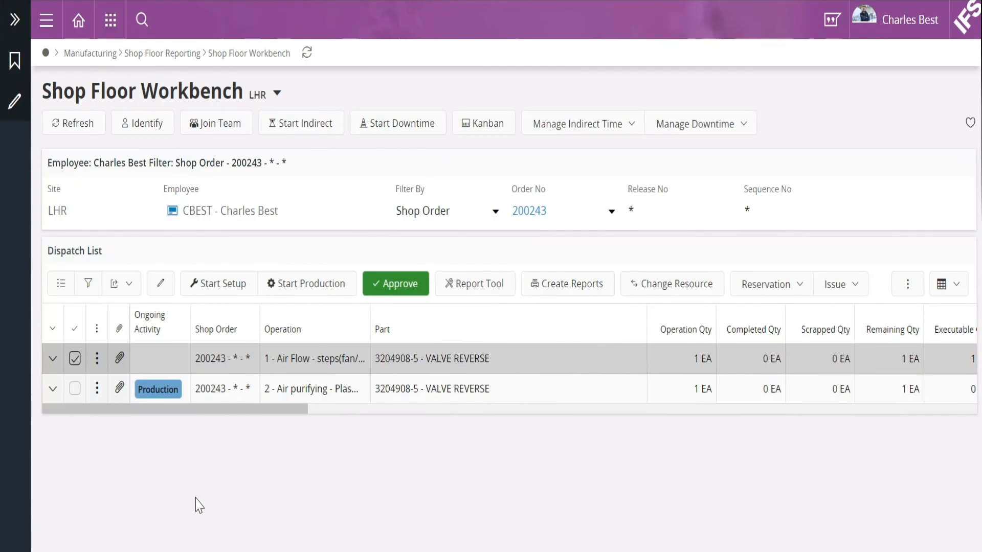